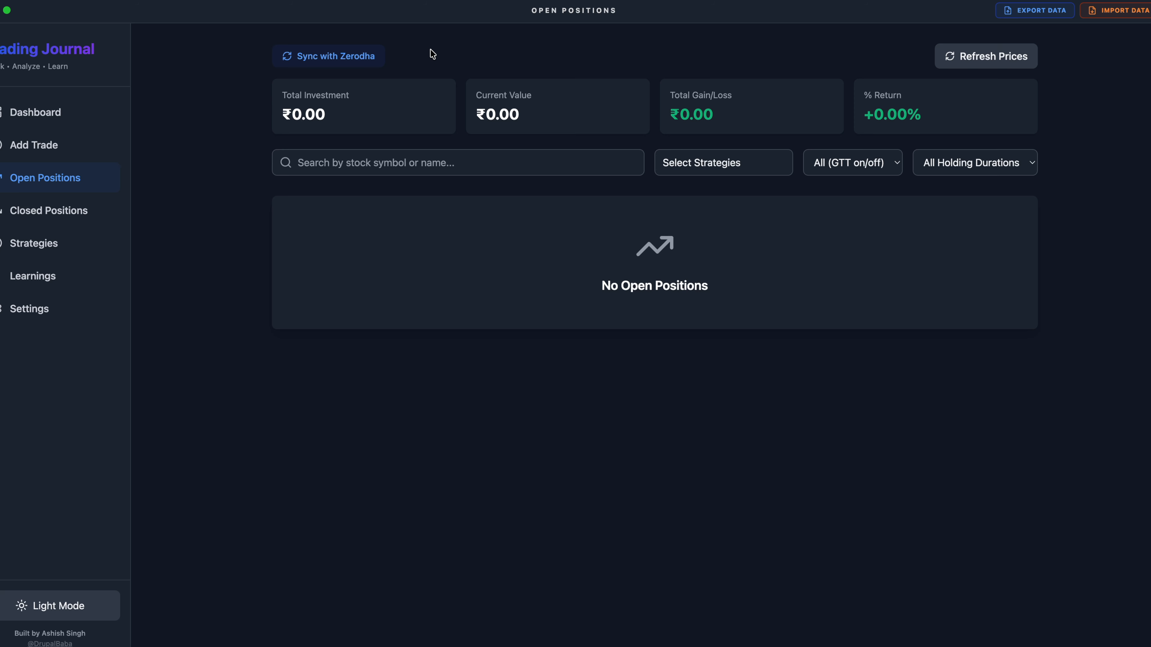
Step: Start a Zerodha sync of the holdings and set the AAVAS buy date to 11/01/2023
left_click(450, 46)
left_click(361, 55)
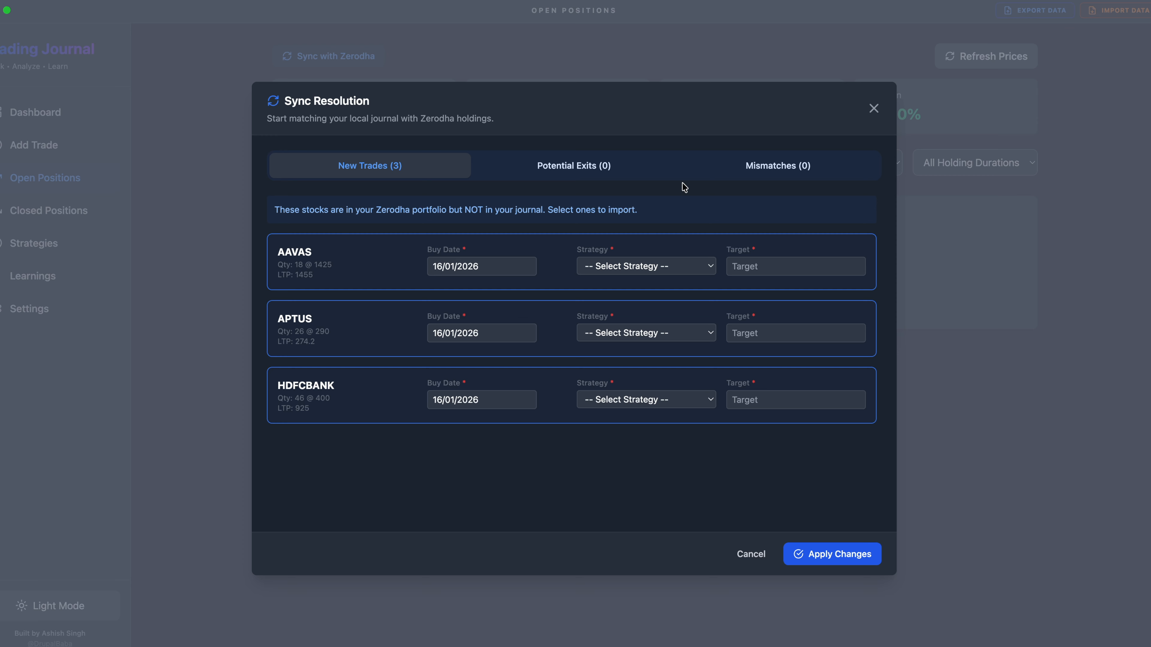
left_click(489, 264)
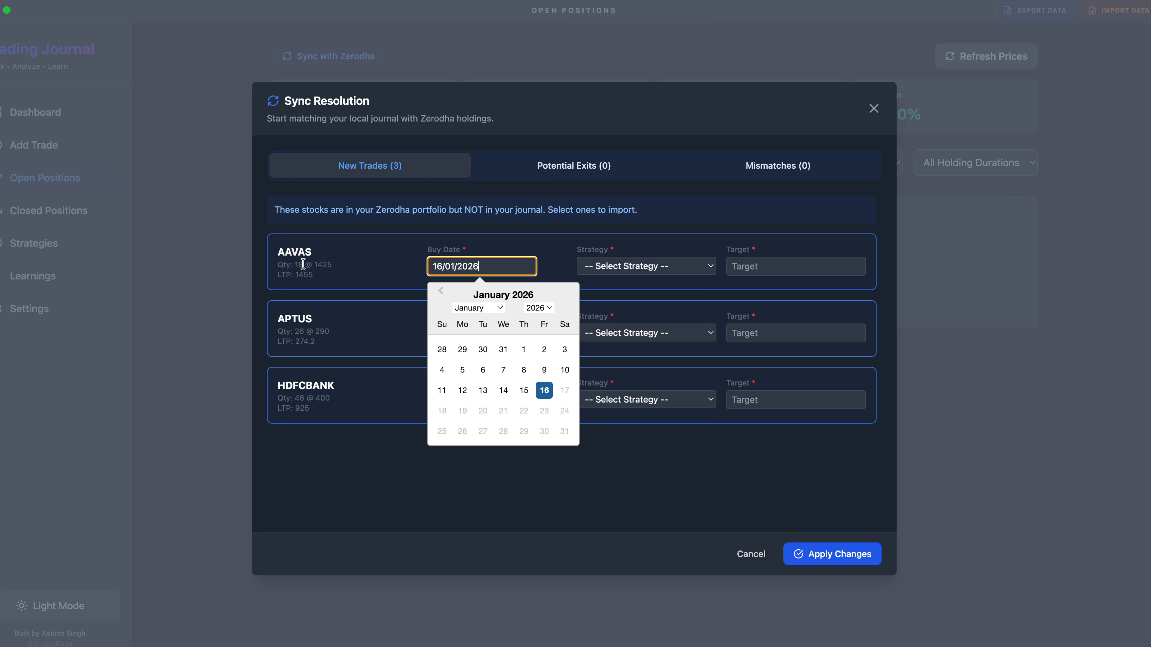
left_click(539, 308)
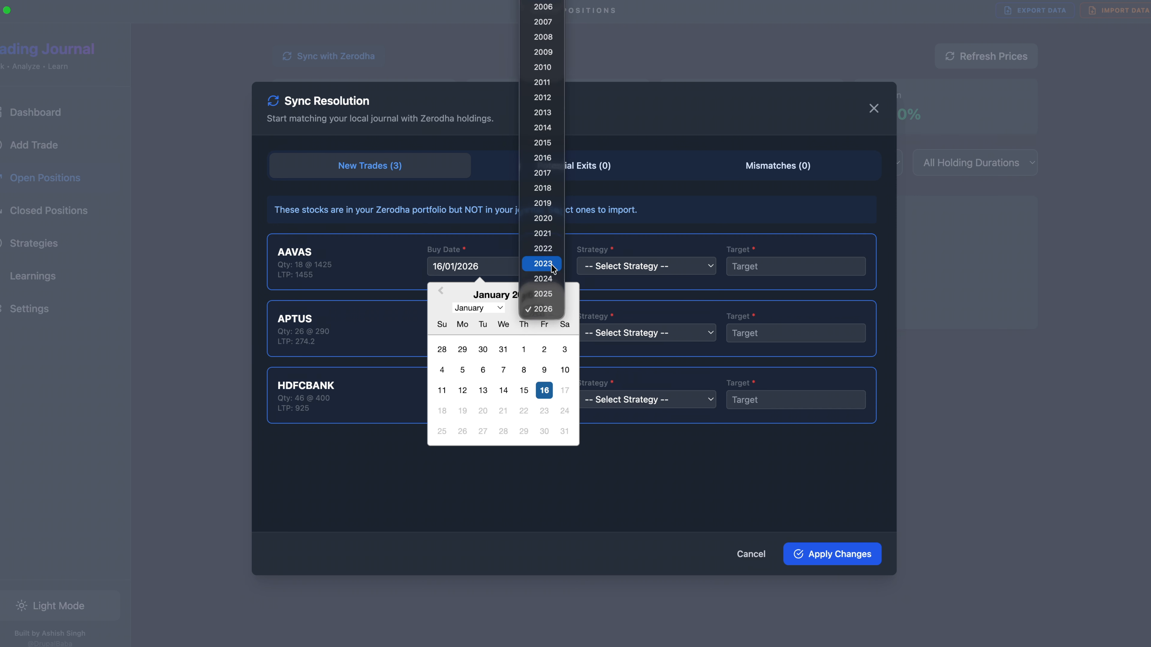
left_click(542, 264)
left_click(503, 370)
left_click(385, 268)
Step: Assign the SMA strategy to the AAVAS trade and set its target to 2000
left_click(642, 265)
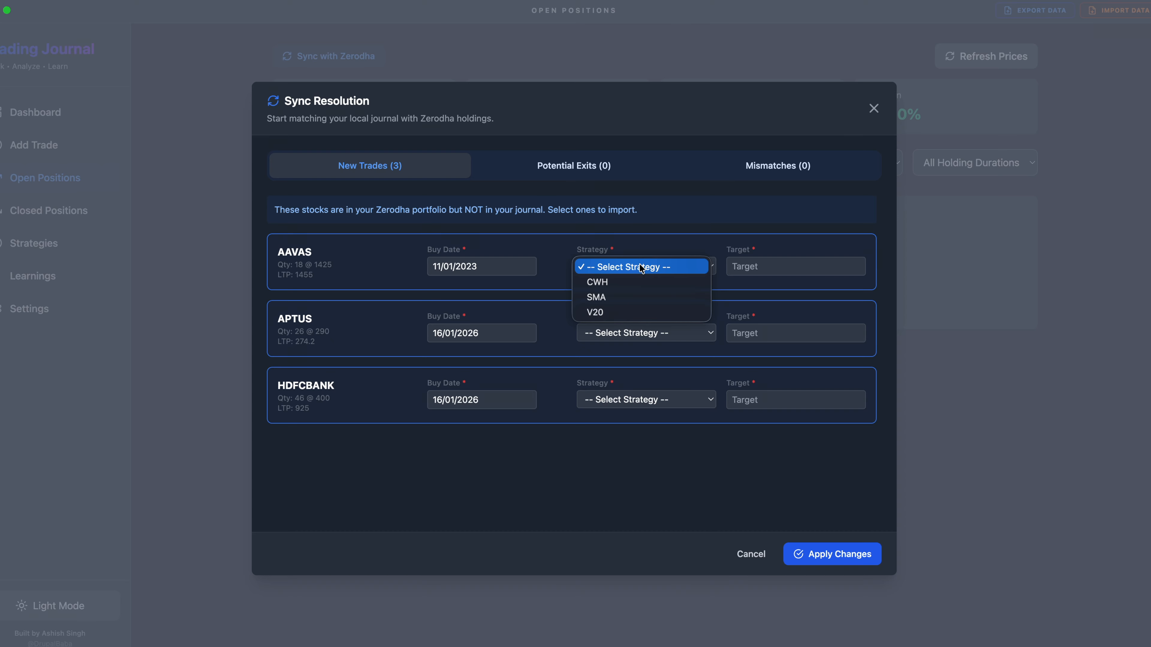
left_click(603, 299)
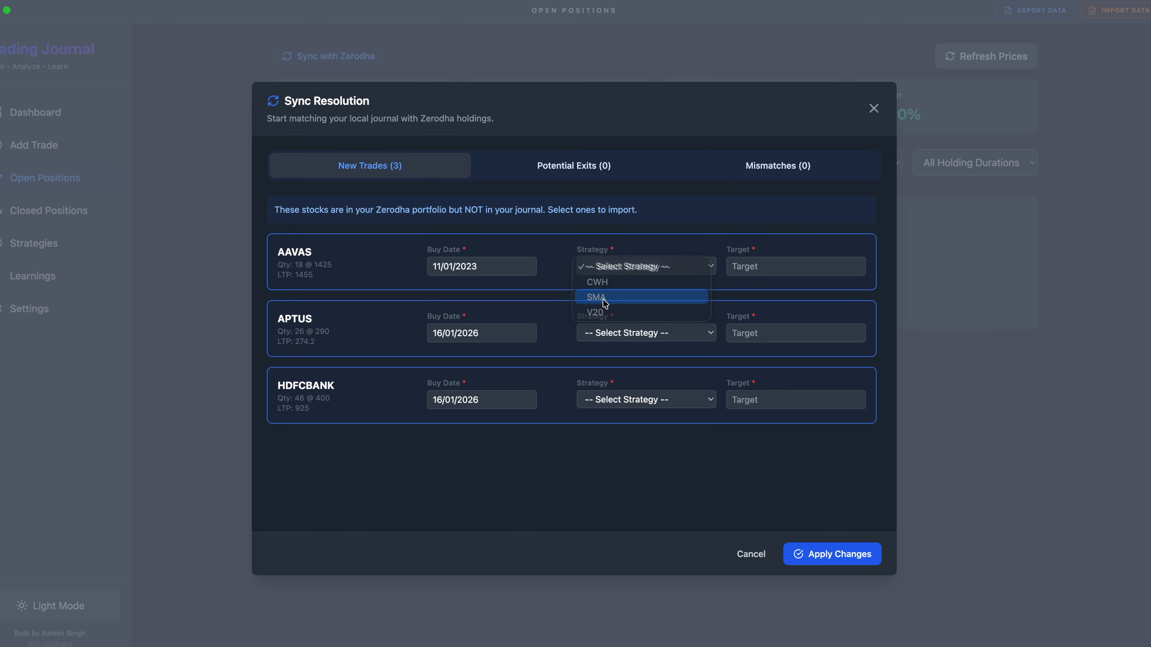
left_click(748, 267)
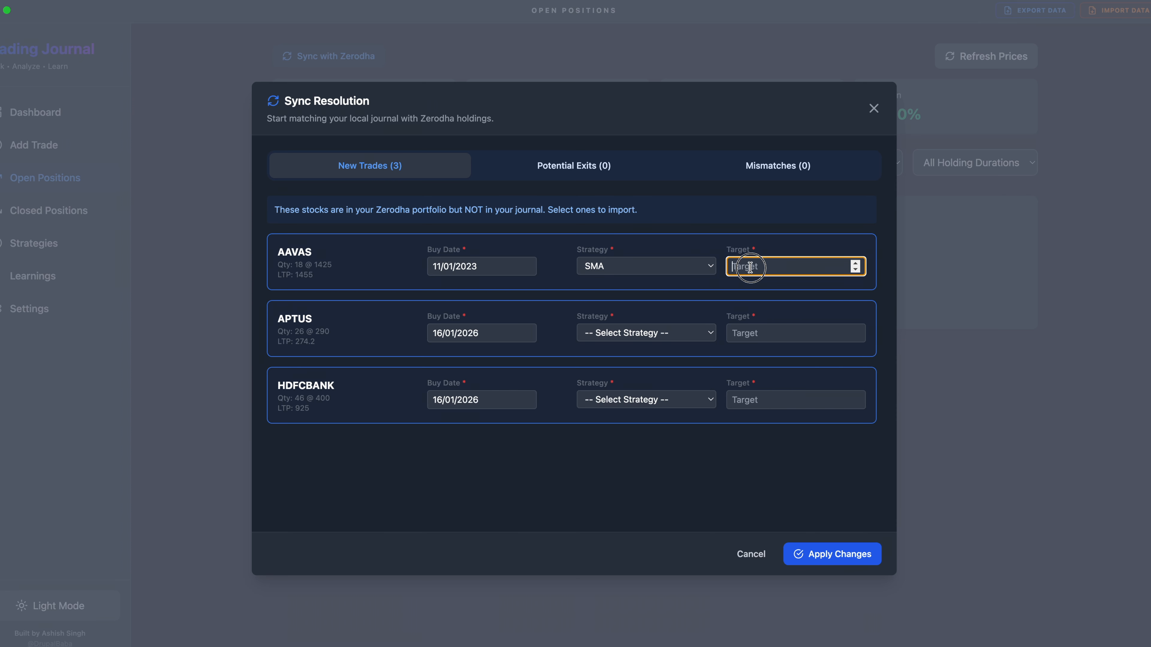
type("2")
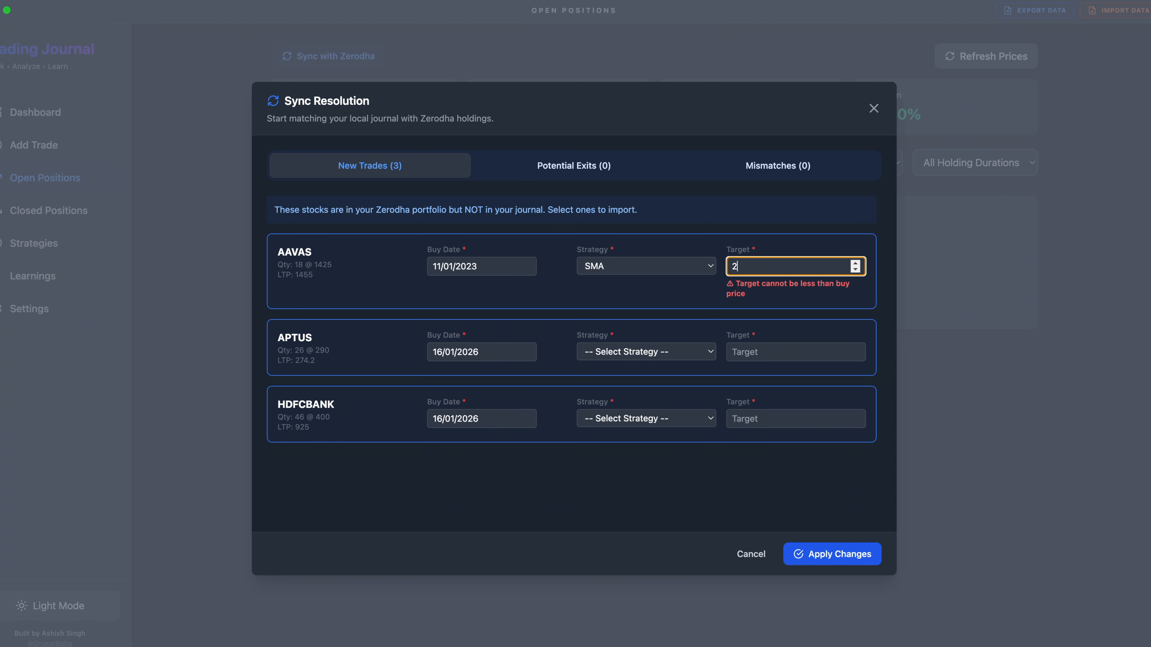
type("0000")
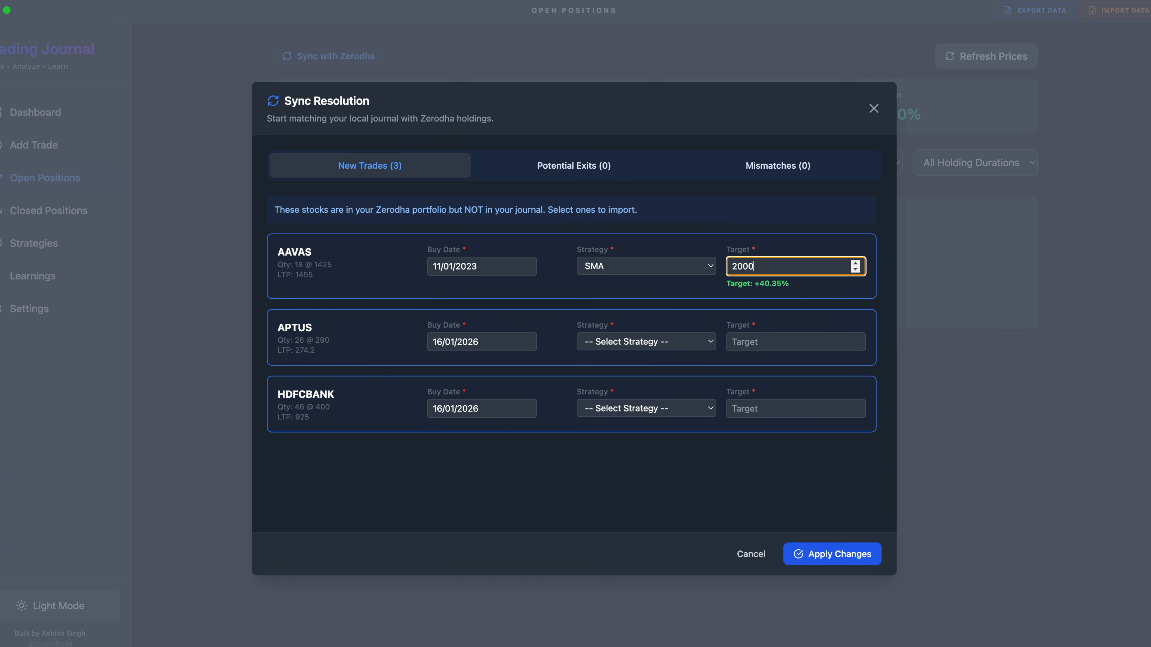
triple_click(735, 285)
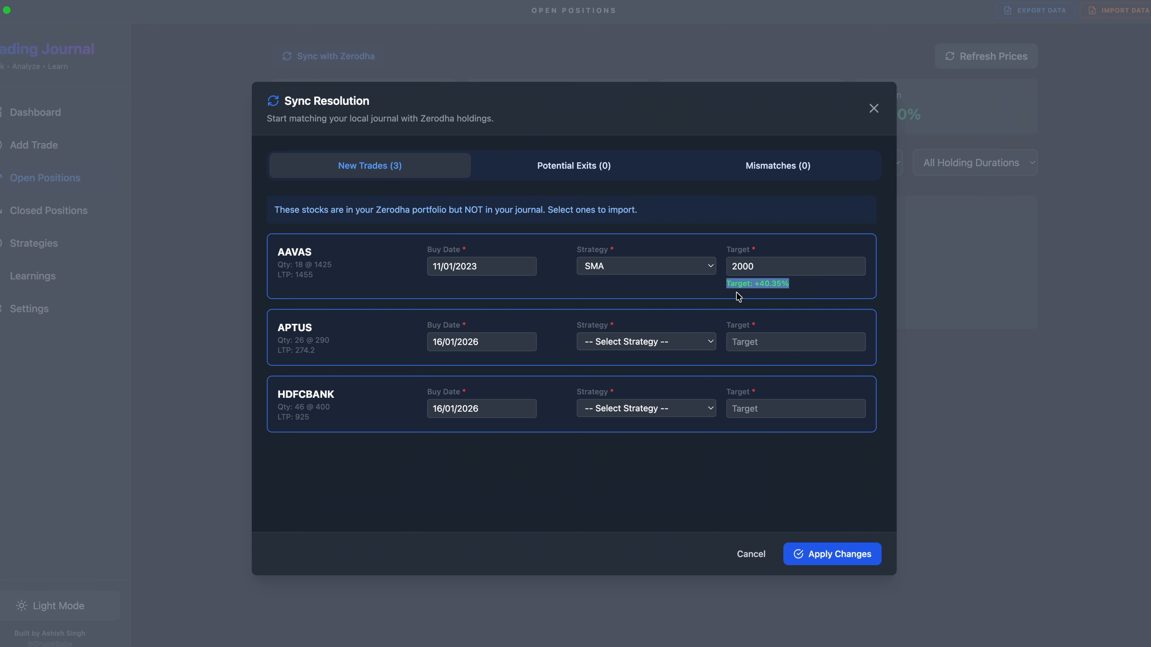
left_click(723, 290)
left_click_drag(724, 291, 775, 289)
Step: Fill in the APTUS trade with buy date 30/12/2025, strategy CWH and target 300
left_click(468, 344)
left_click(484, 423)
left_click(632, 341)
left_click(646, 360)
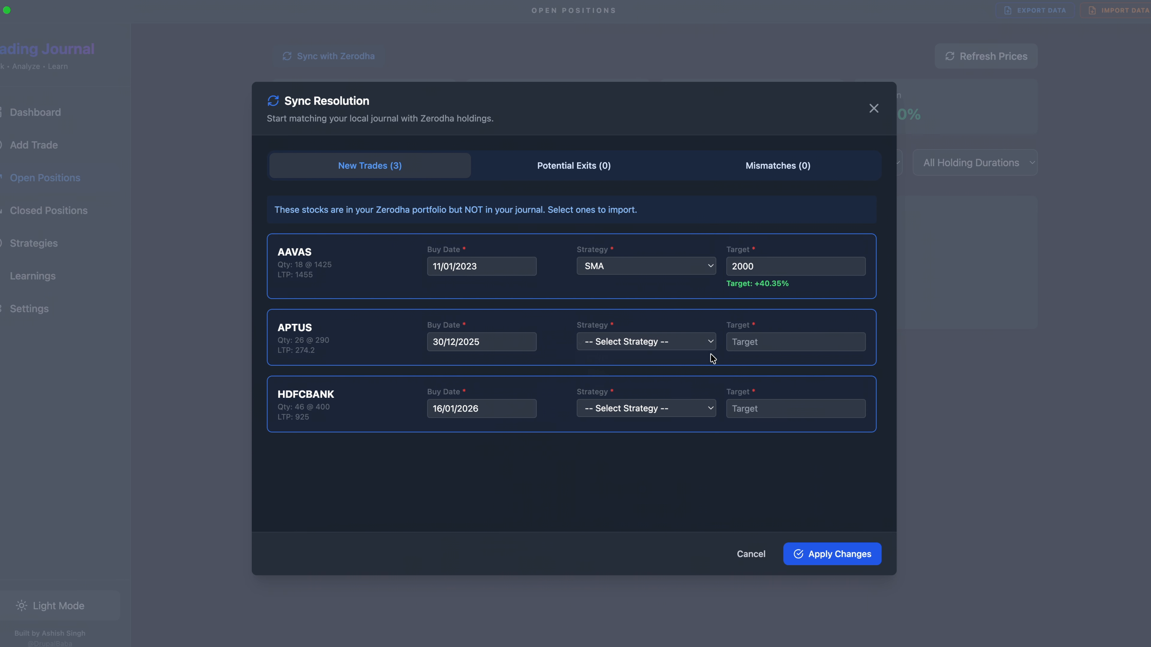
left_click(763, 342)
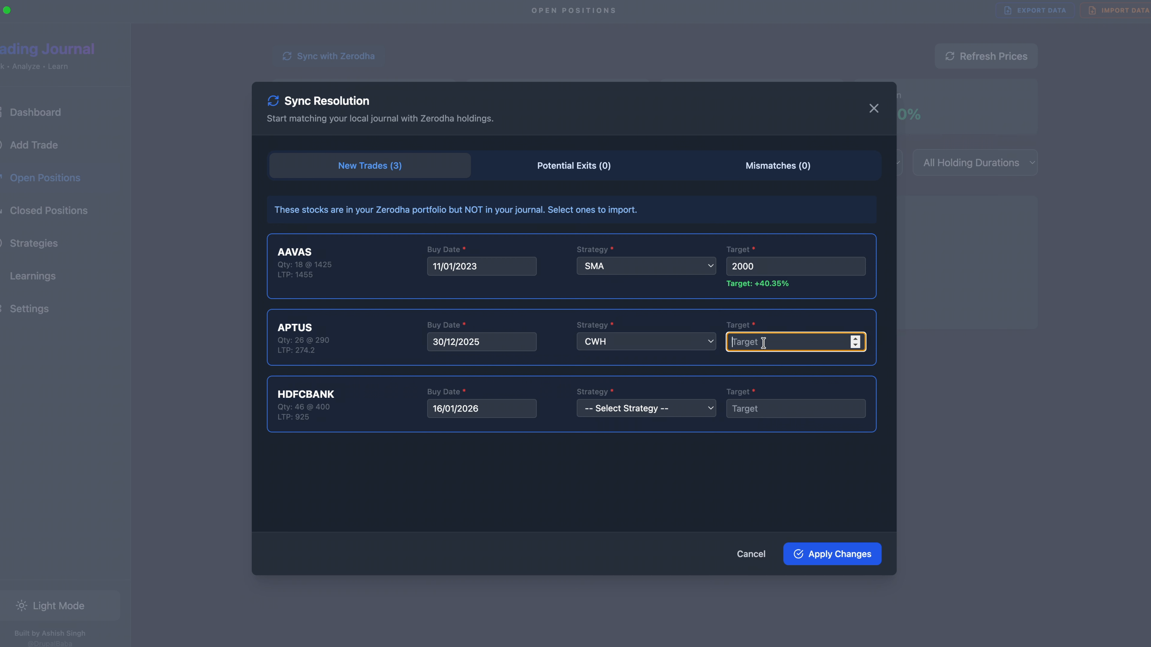
type("300")
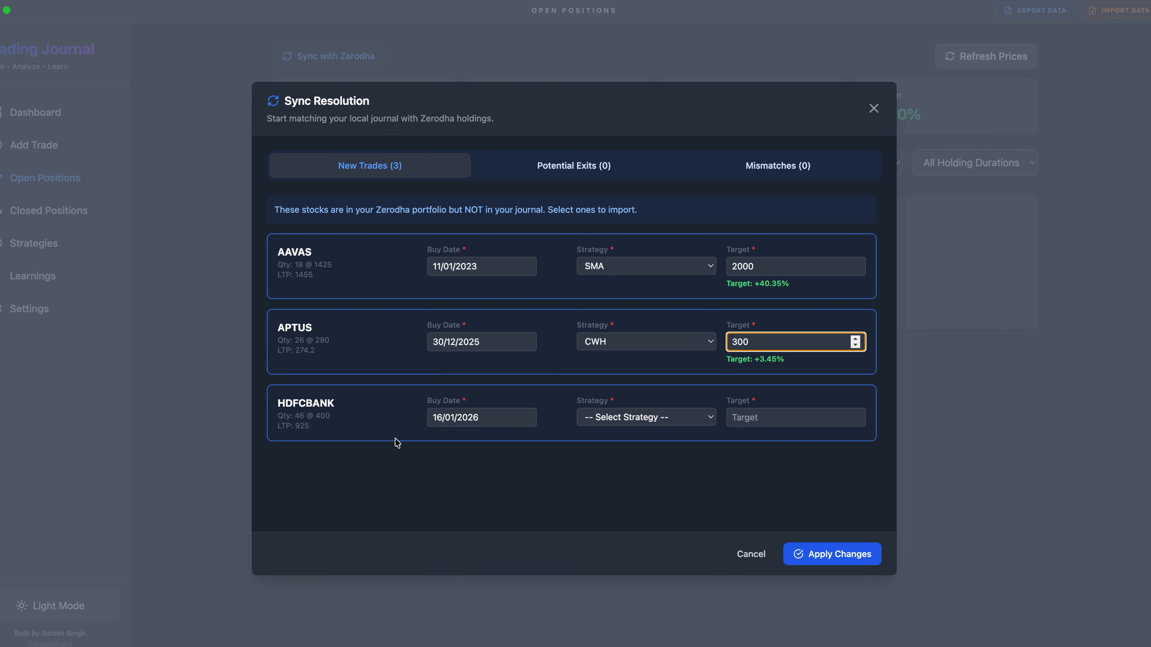
Step: Give HDFCBANK buy date 05/01/2026, strategy V20 and target 1000, and apply the import of the new trades
left_click(485, 424)
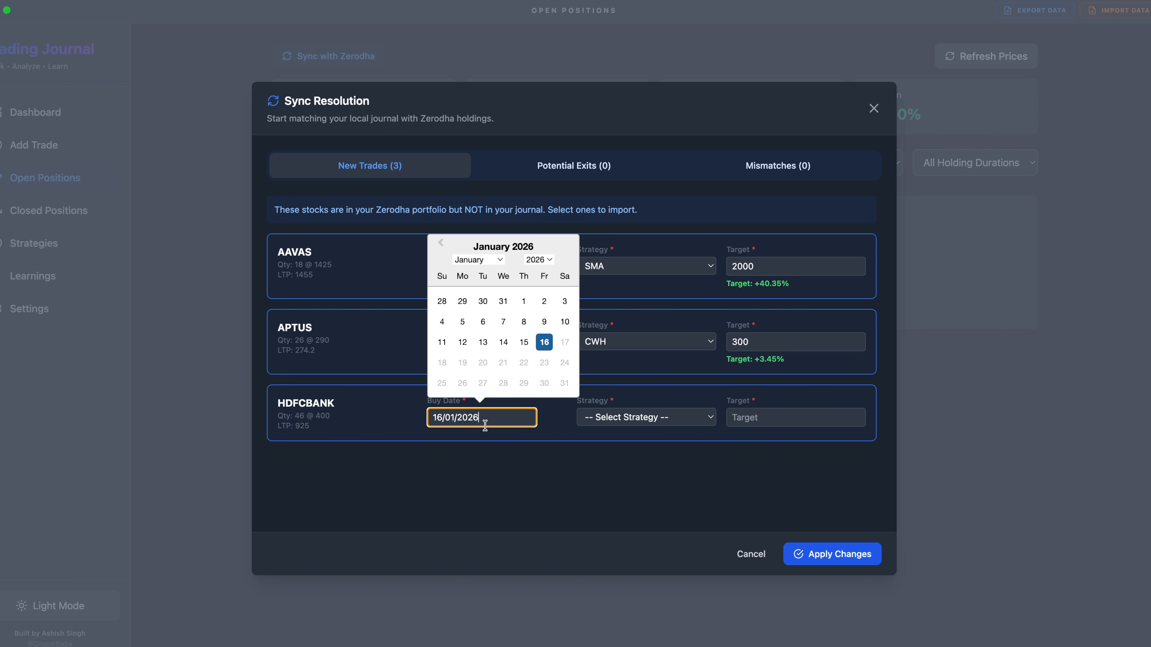
left_click(463, 323)
left_click(663, 424)
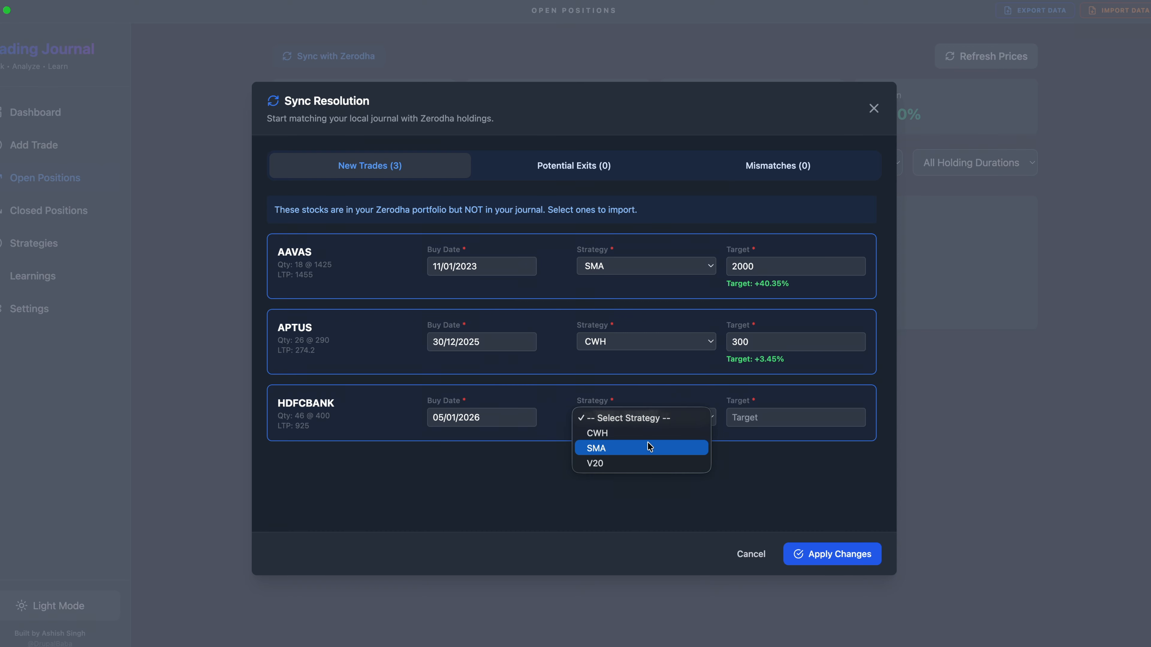
left_click(637, 459)
left_click(758, 416)
type("1000")
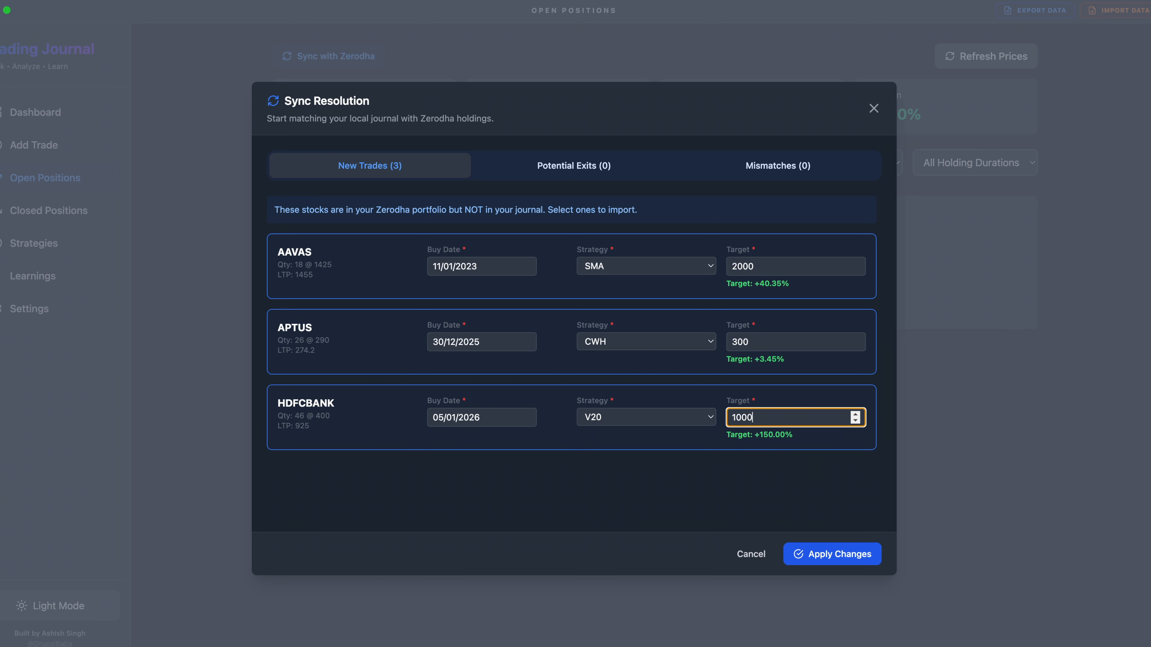
left_click(648, 476)
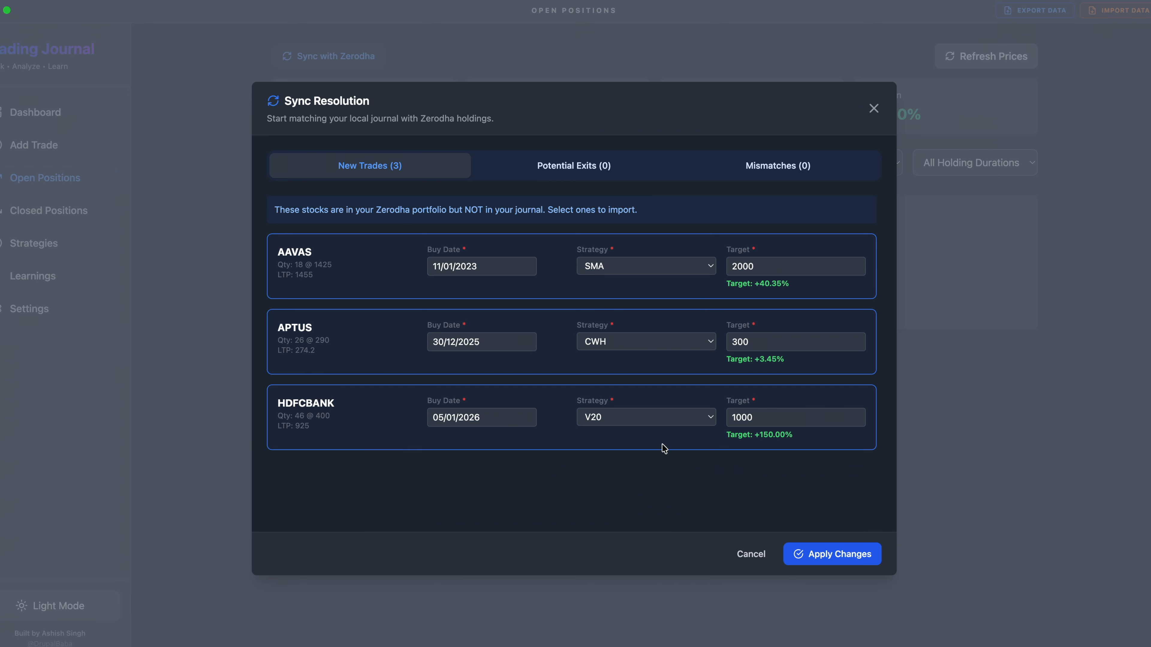
left_click(813, 557)
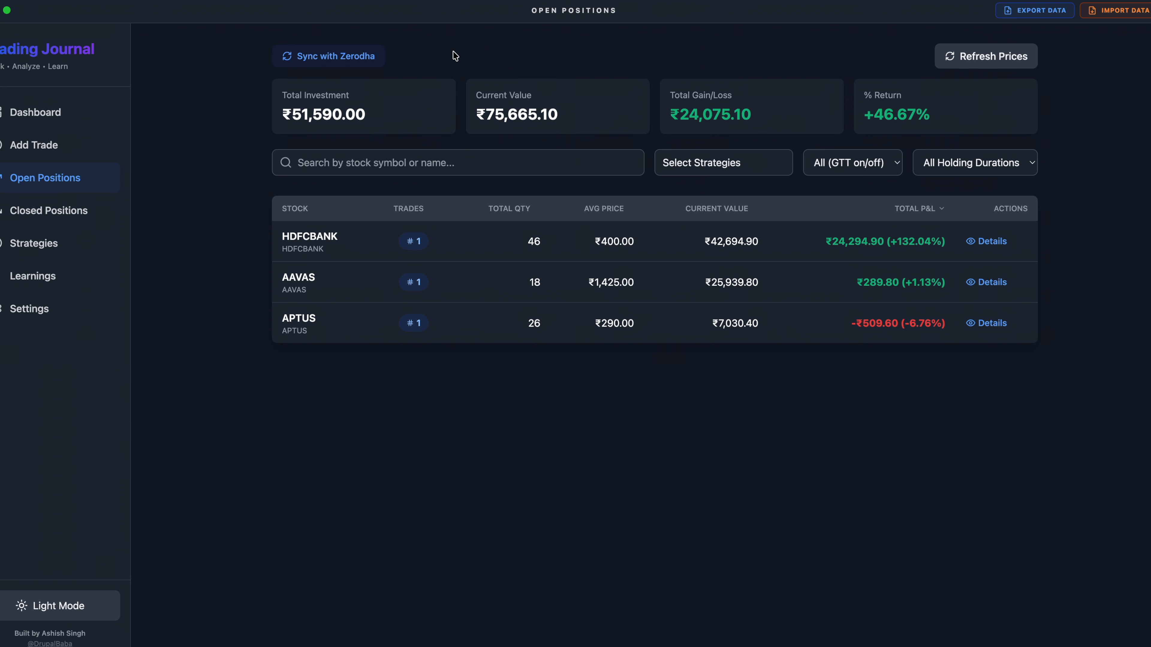
Step: Sync with Zerodha again and review the new TCS trade and the HDFCBANK quantity mismatch
left_click(348, 56)
left_click(381, 344)
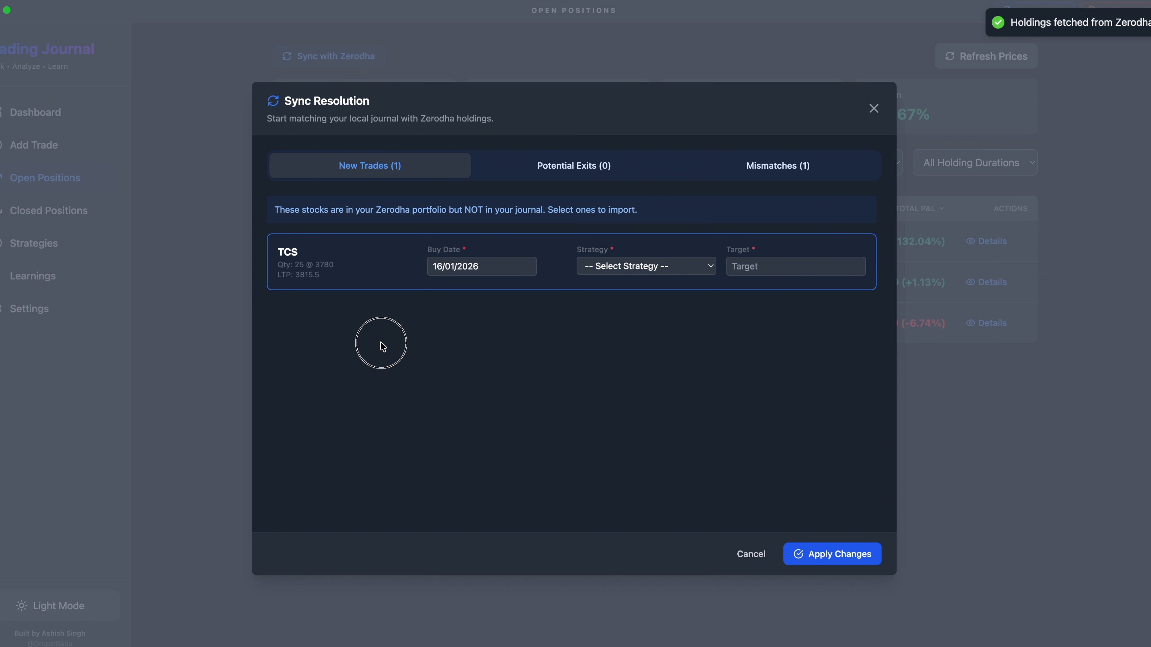
left_click(356, 174)
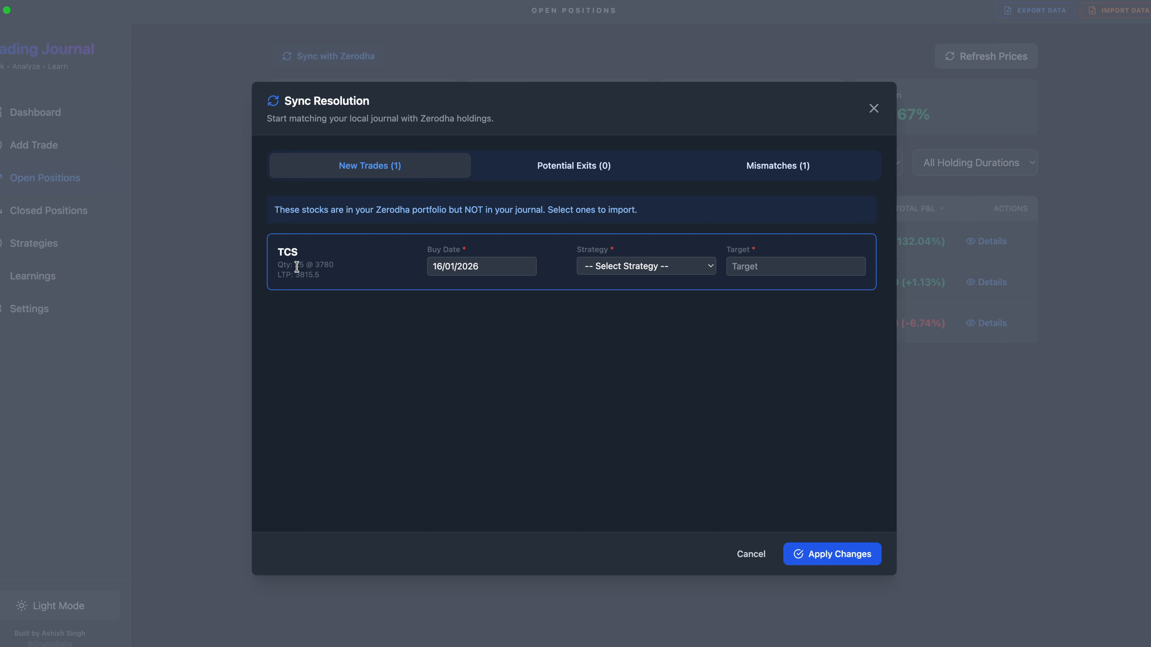
left_click(748, 168)
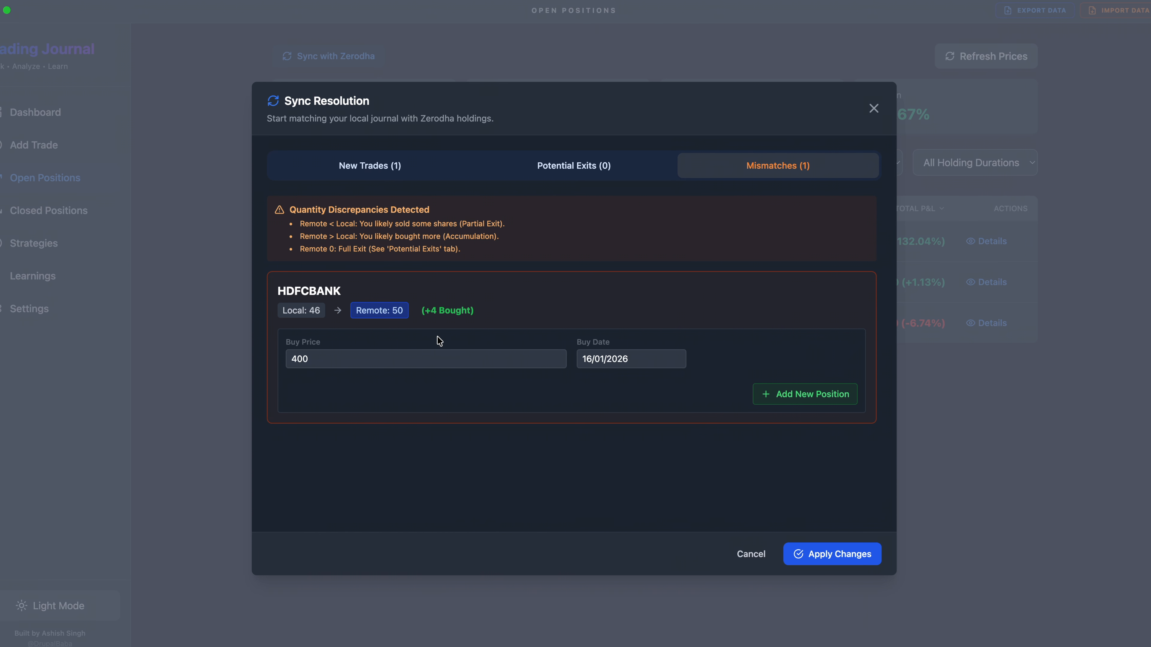
left_click_drag(281, 291, 272, 316)
left_click_drag(421, 311, 480, 313)
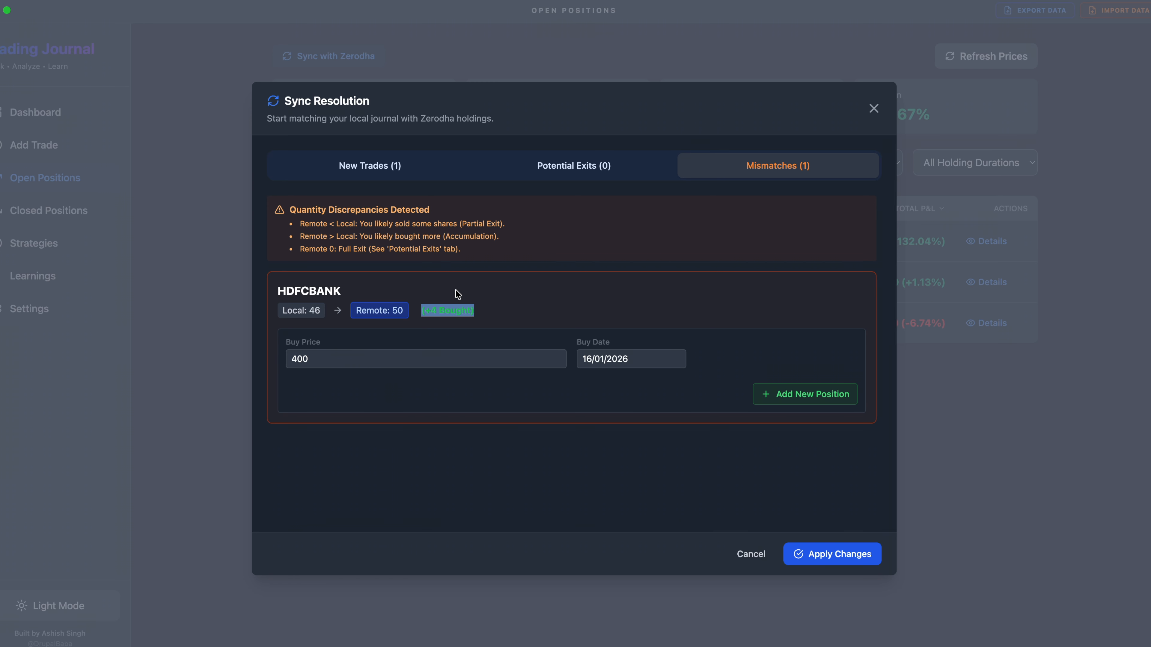
left_click(355, 376)
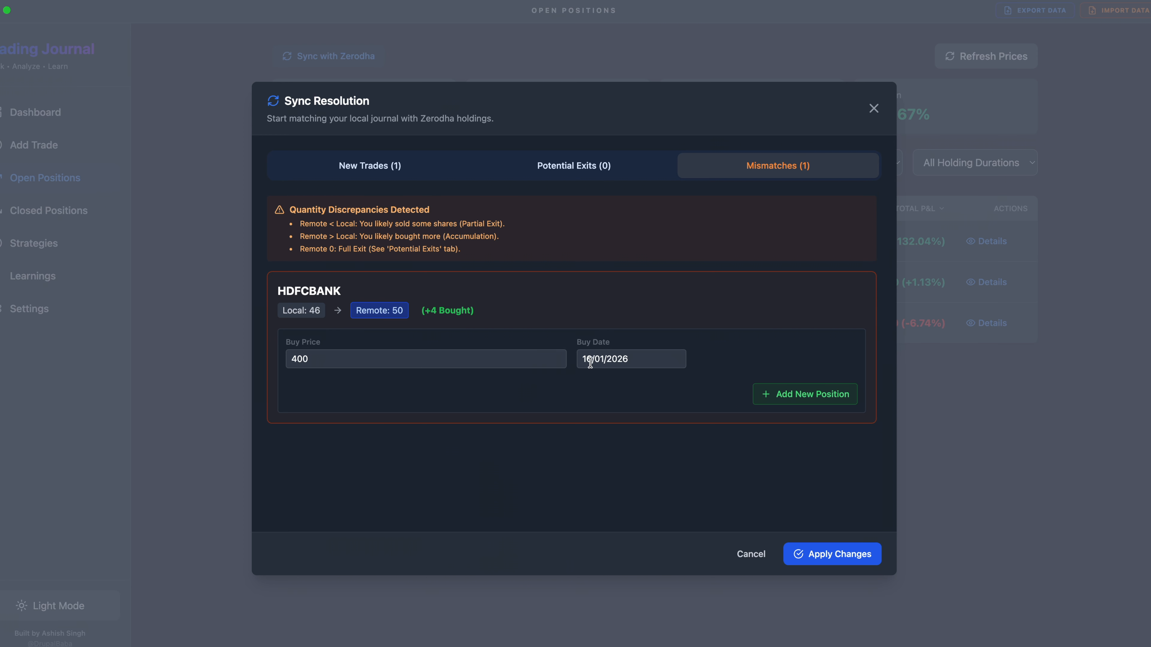
Step: Set the buy date of the additional HDFCBANK shares to 14/01/2026 and add them as a new position
left_click(628, 358)
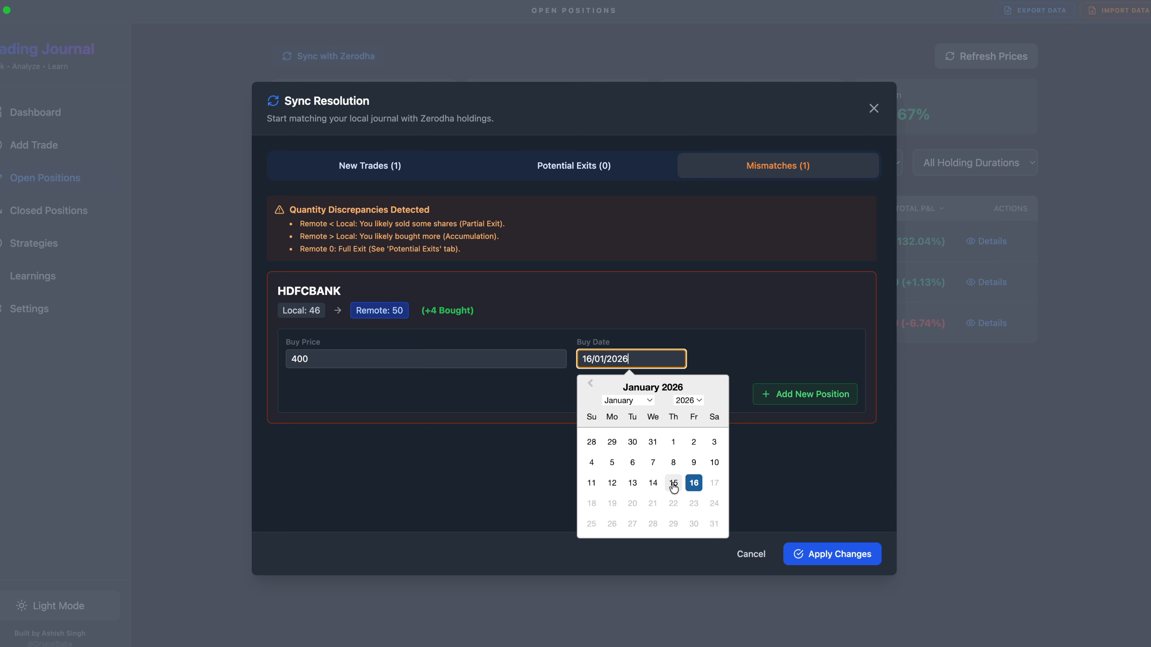
left_click(653, 482)
left_click(550, 394)
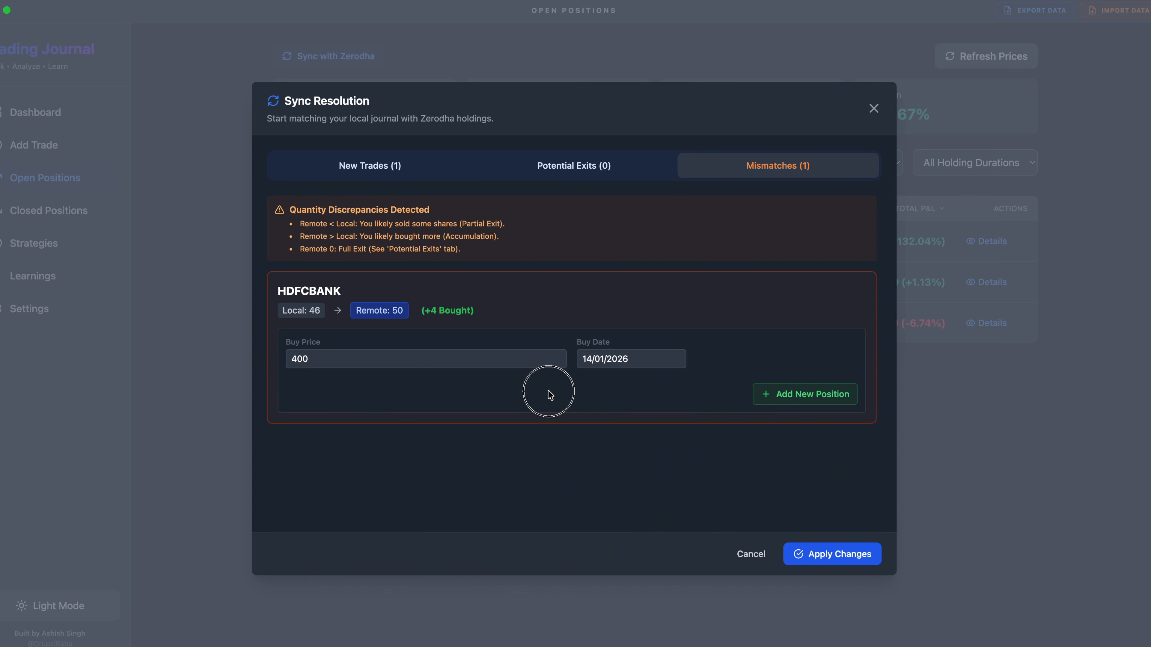
left_click(791, 399)
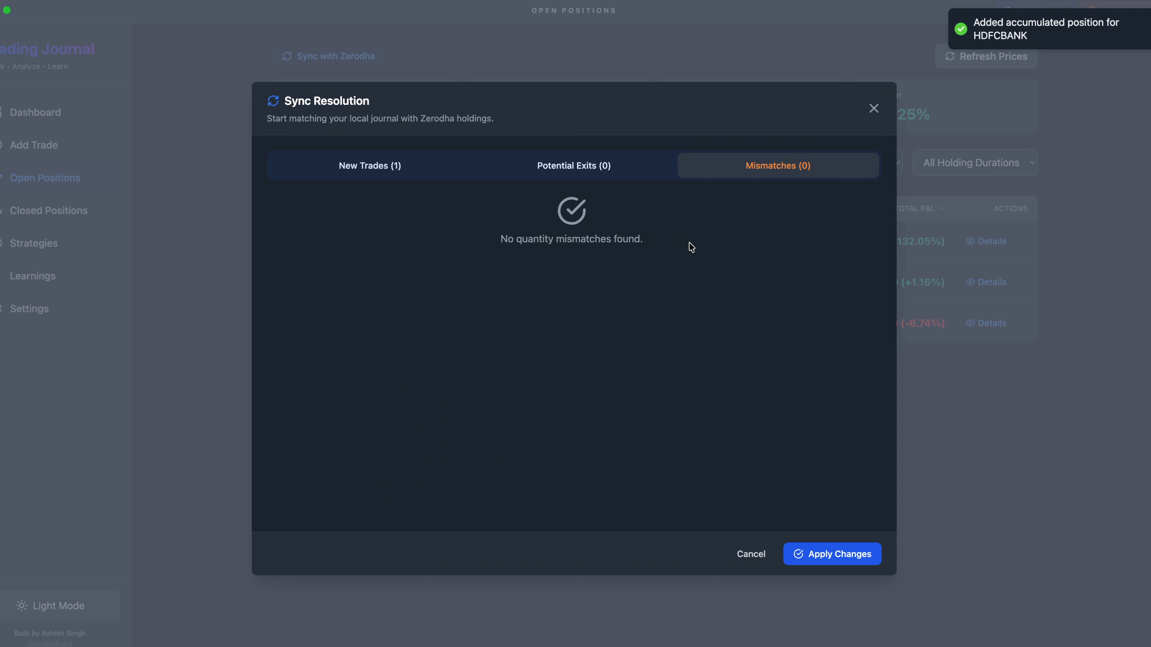
Step: Import the new TCS trade with buy date 07/01/2026, strategy V20 and target 4500
left_click(391, 167)
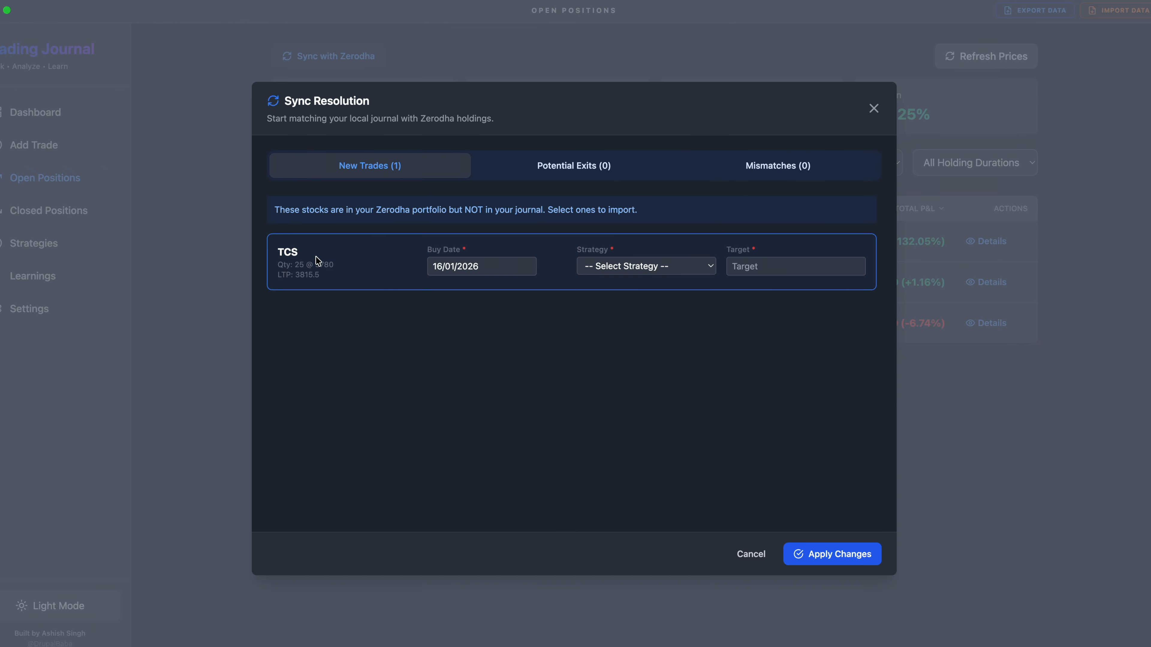
left_click(445, 267)
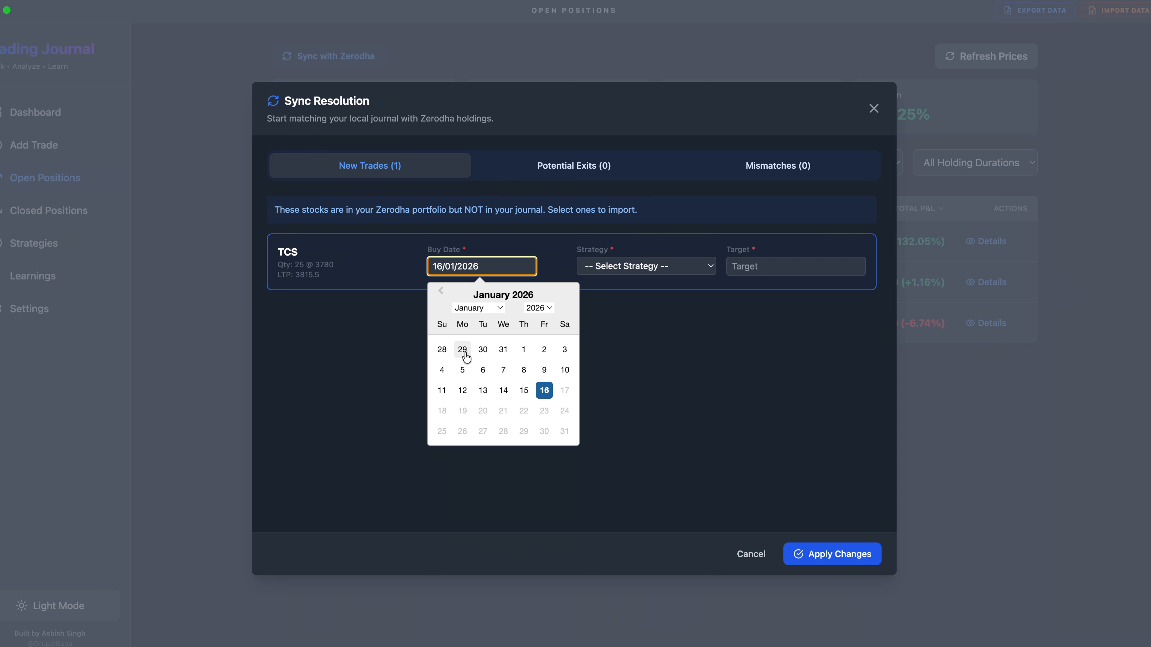
left_click(503, 370)
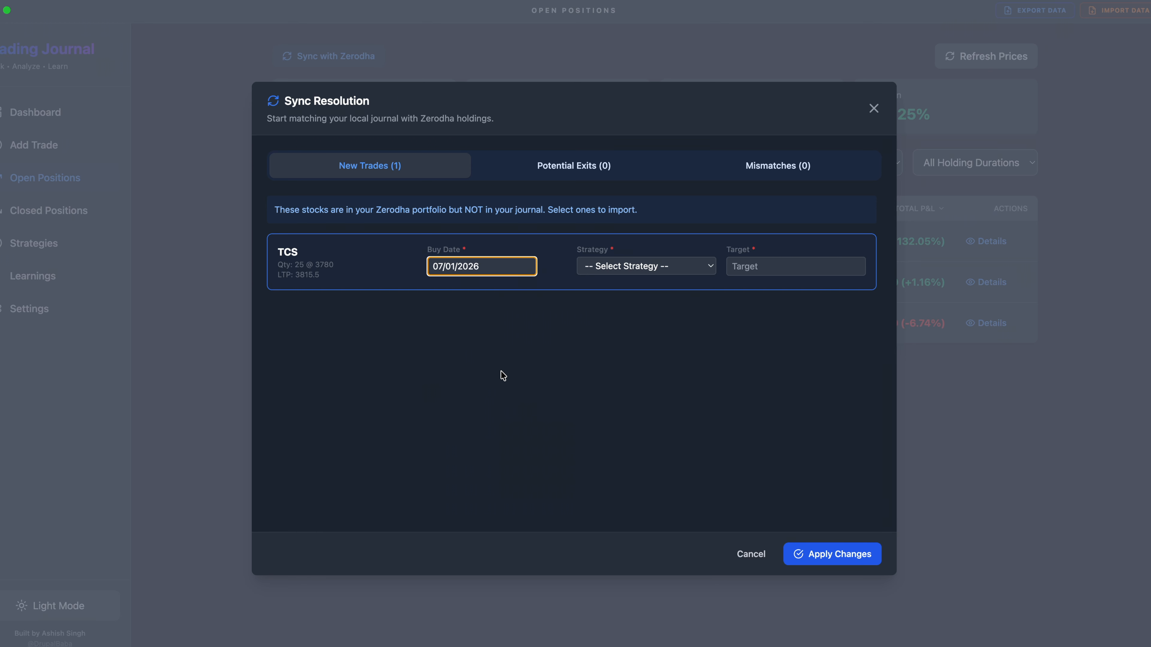
left_click(663, 264)
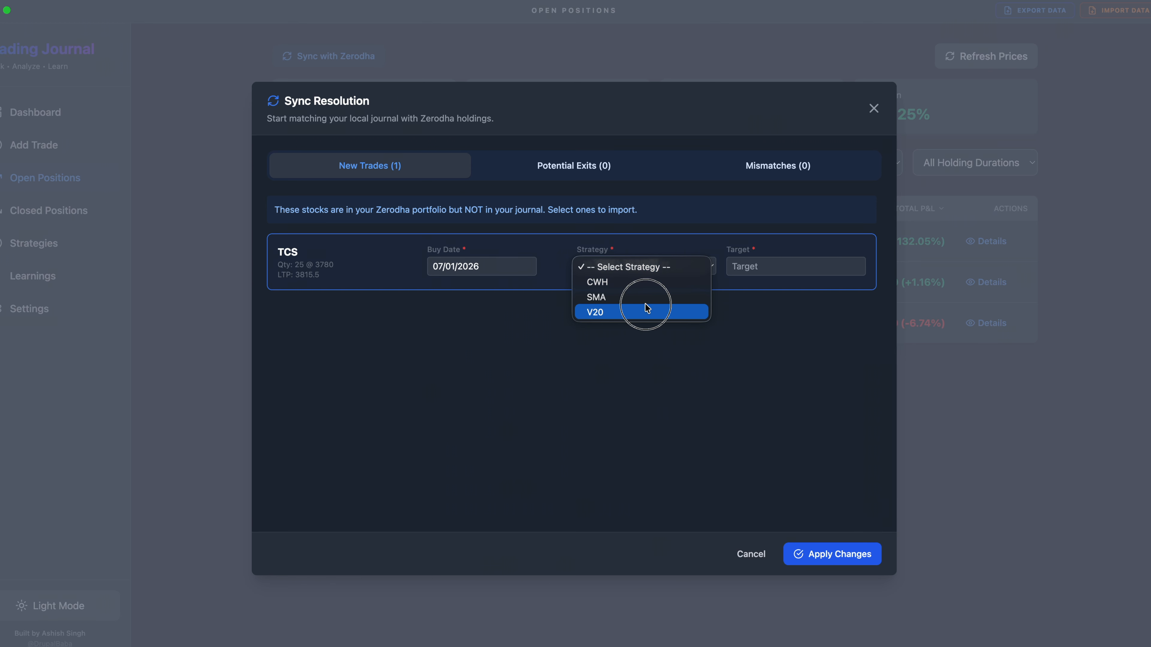
left_click(647, 308)
left_click(756, 269)
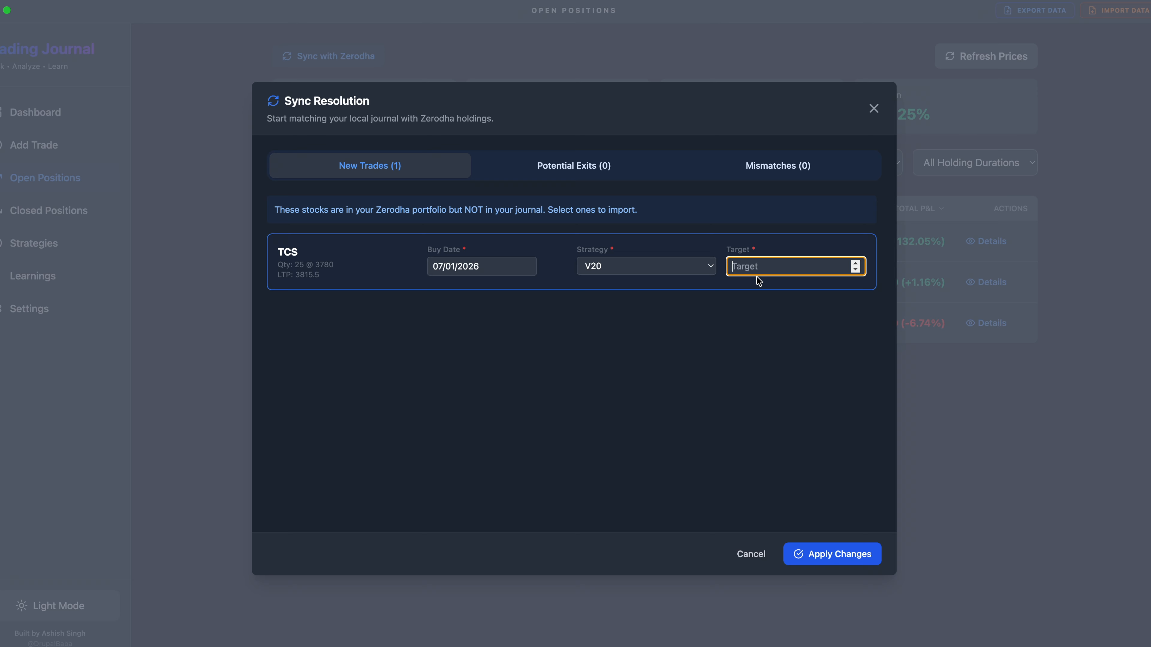
type("4500")
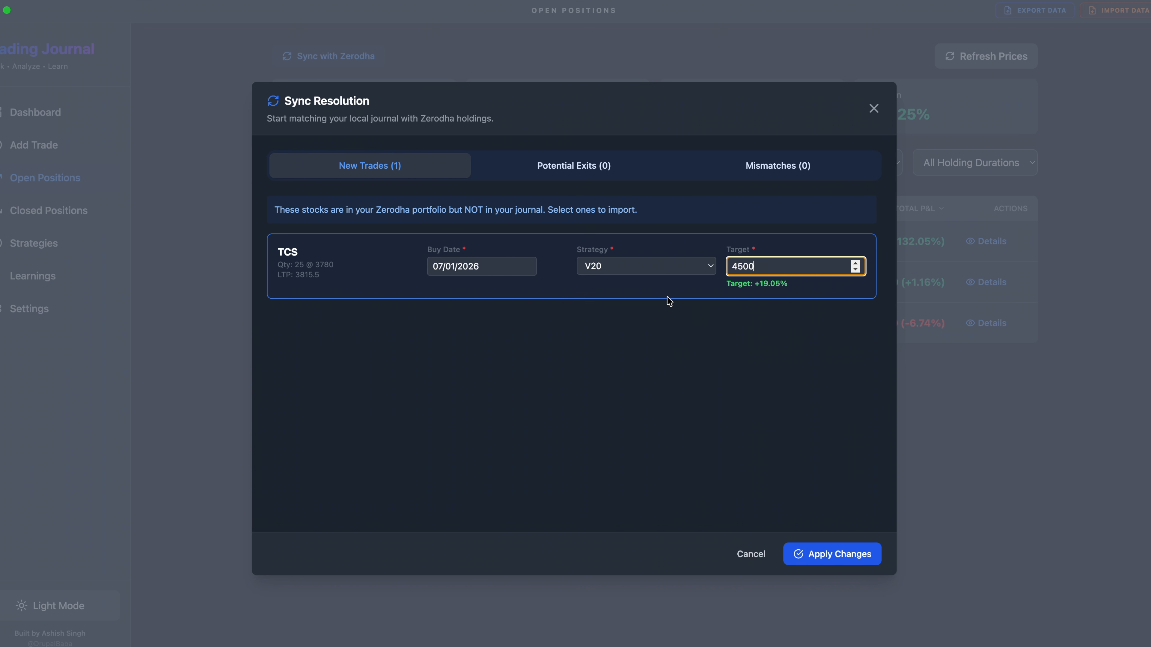
left_click_drag(805, 286, 718, 288)
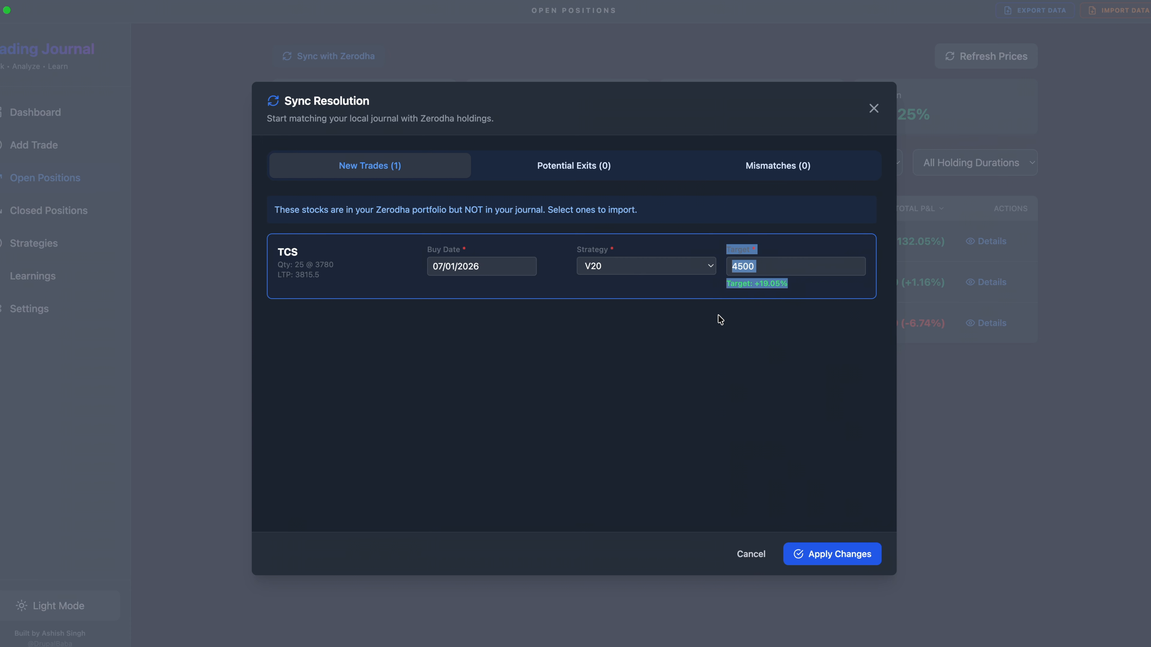
left_click(717, 328)
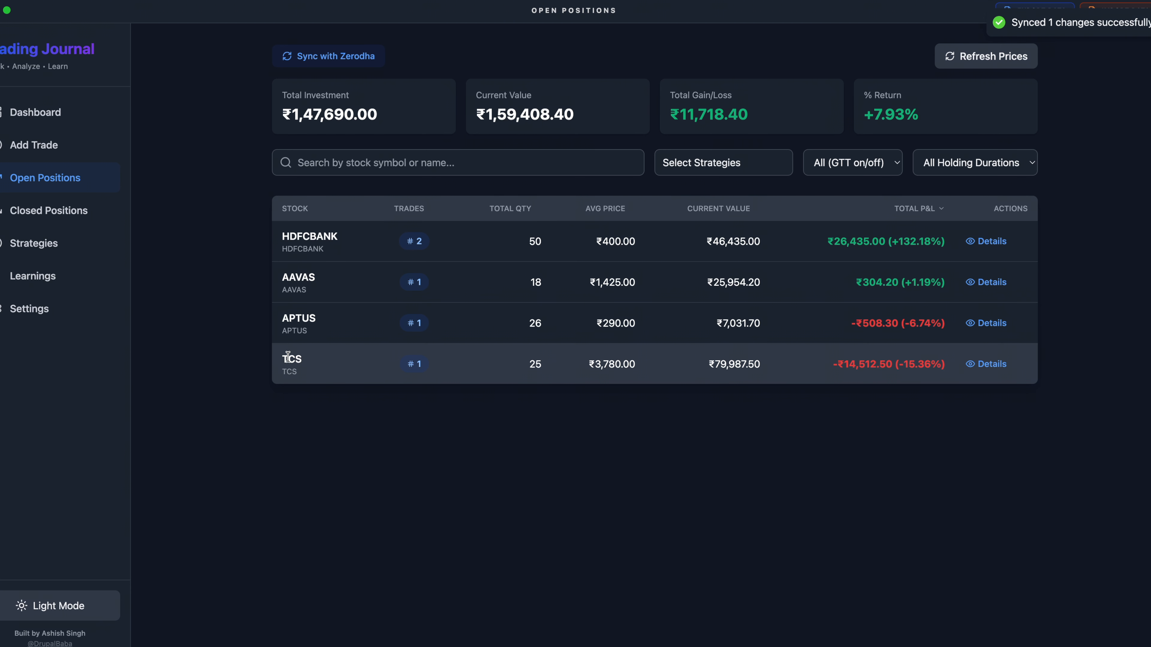
Step: Check the TCS entry and HDFCBANK trade count in the open positions, and view the HDFCBANK open trade details
left_click_drag(288, 358, 308, 359)
left_click(463, 413)
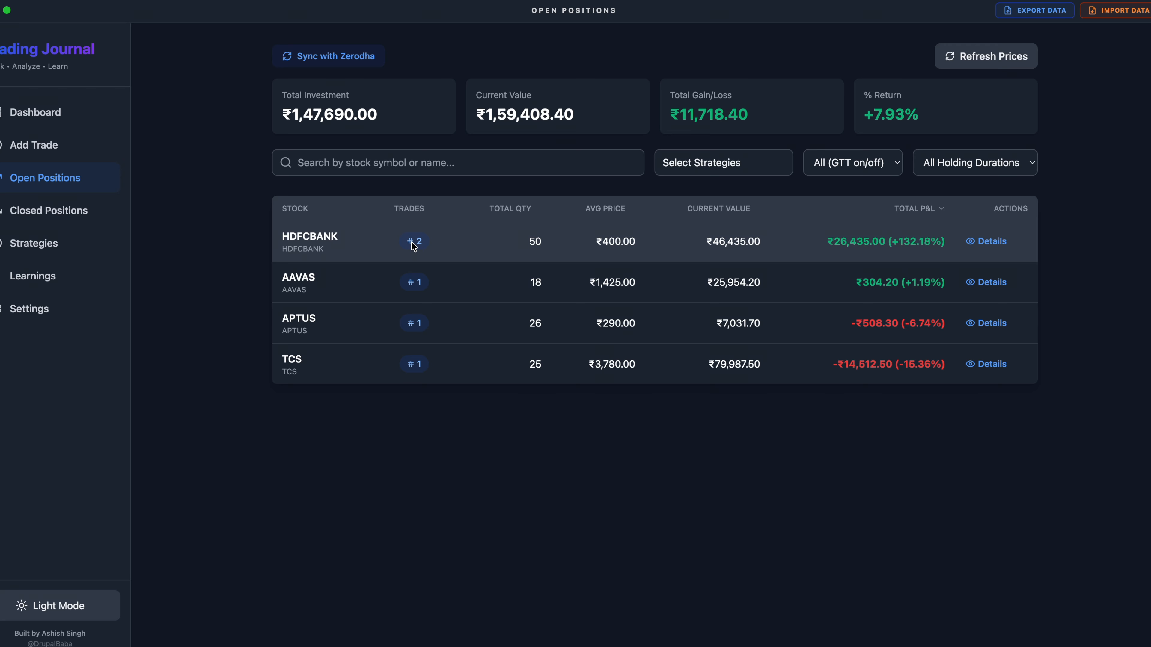
left_click_drag(396, 241, 432, 241)
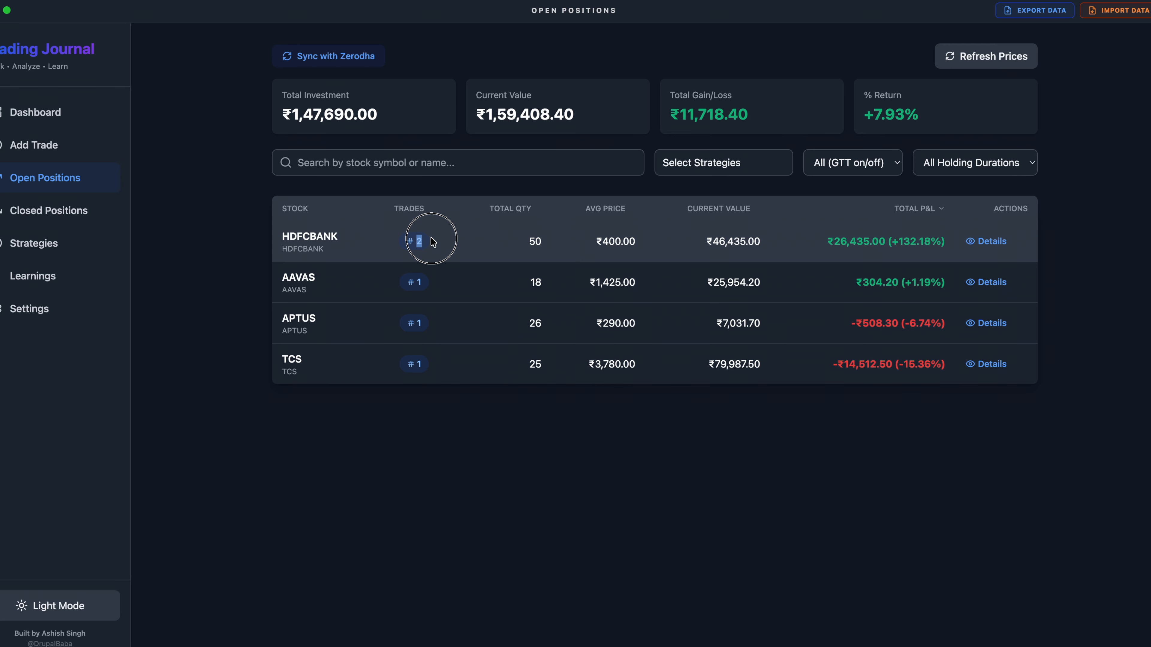
left_click(993, 242)
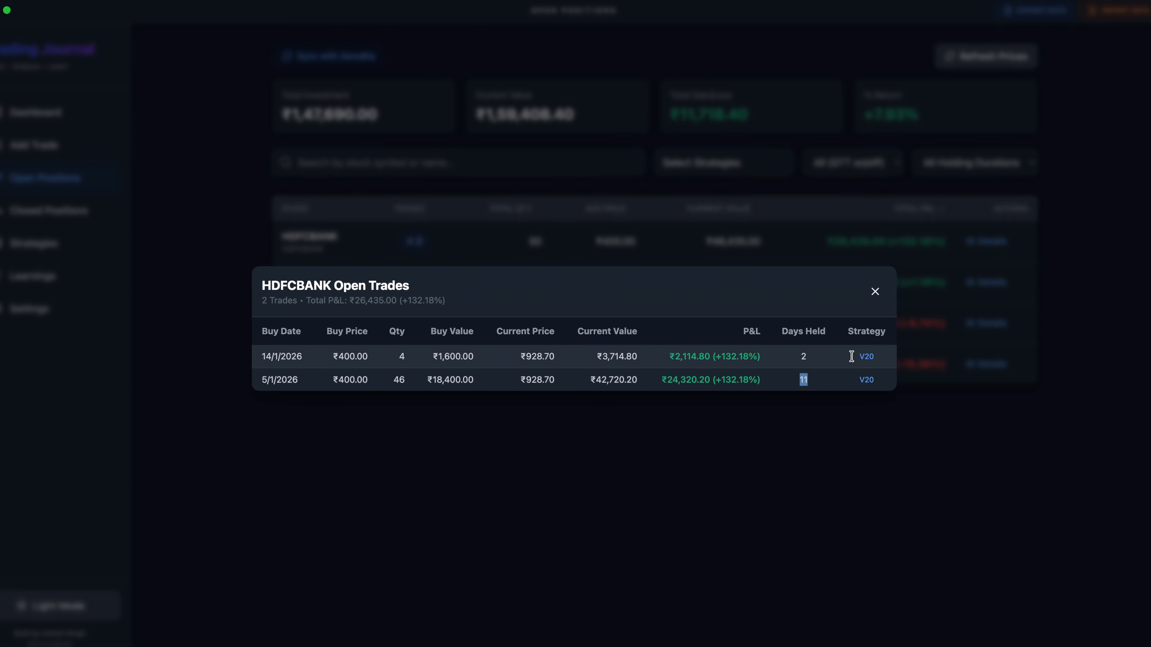
left_click(880, 287)
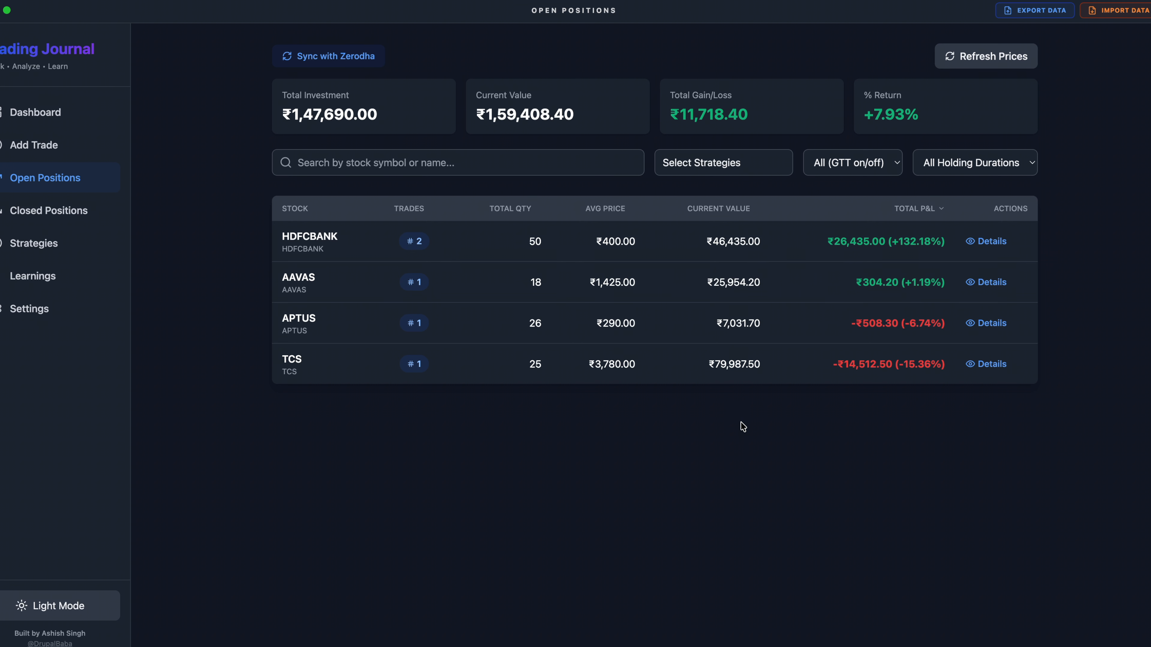